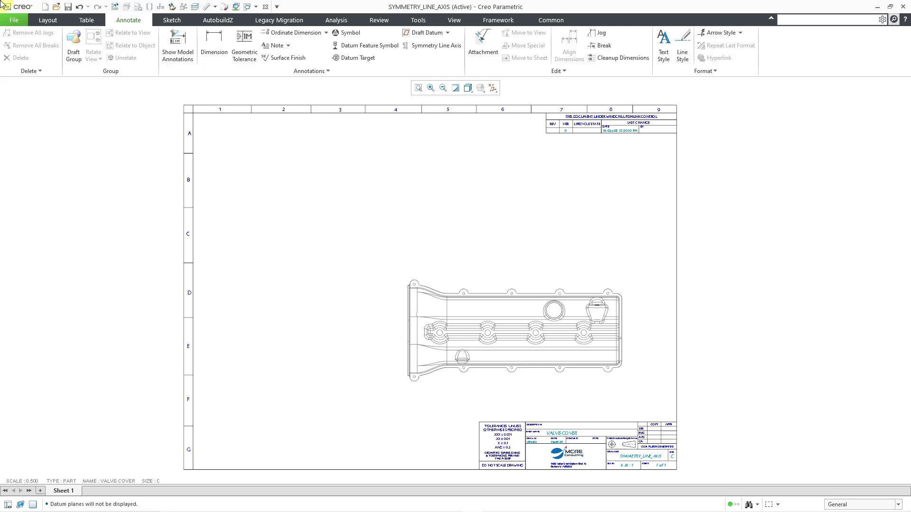
Zoom and pan the sheet so the VALVE-COVER 0.50:1 view fills the workspace.
scroll(532, 417, "up", 4)
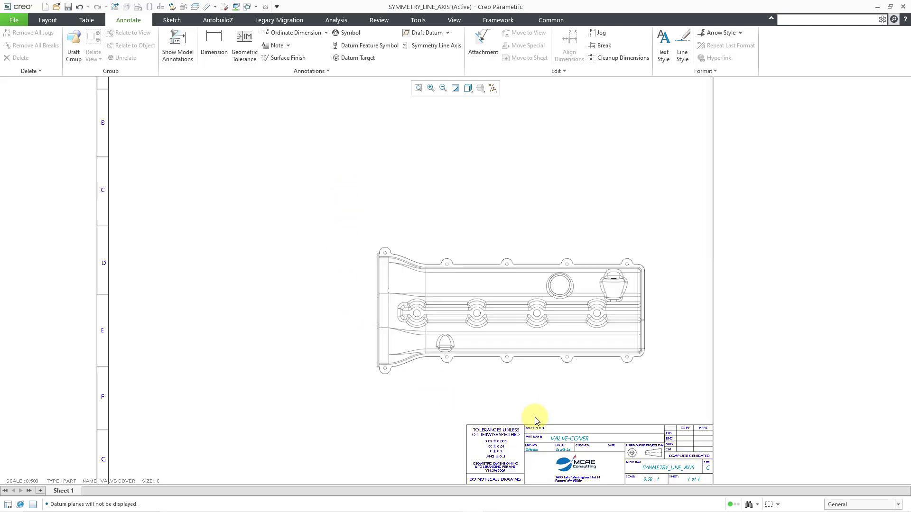
scroll(535, 416, "down", 1)
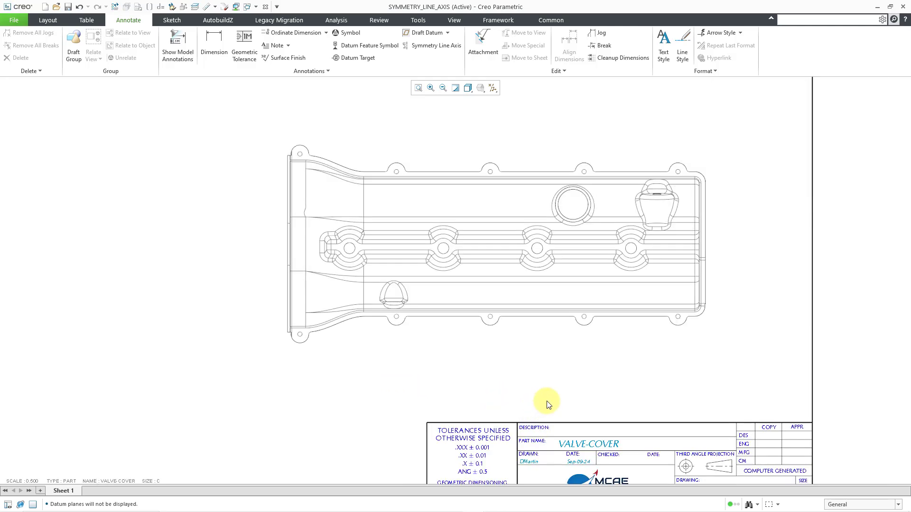
mouse_move(545, 401)
middle_mouse_down()
mouse_move(517, 369)
mouse_move(491, 358)
middle_mouse_up()
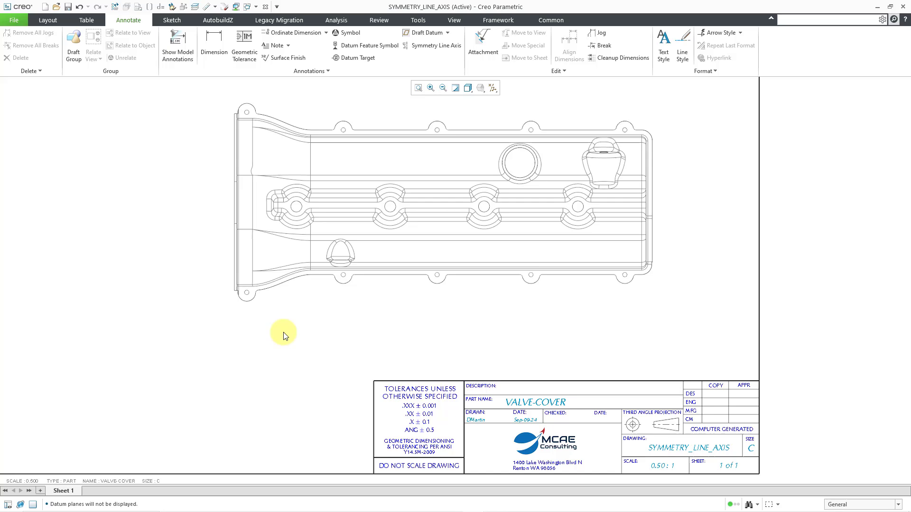
Set the view's visible area to Half View at MIDPLANE with ASME symmetry line.
double_click(301, 304)
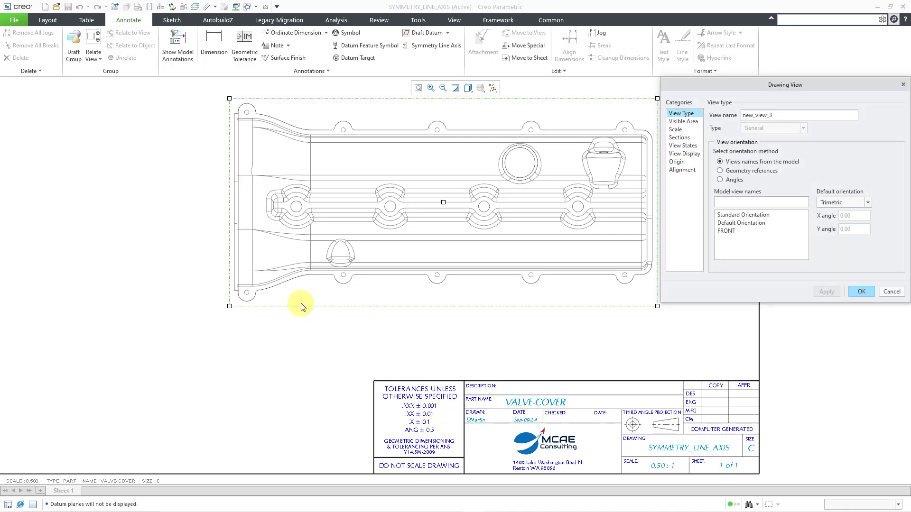
middle_click_drag(414, 358, 325, 364)
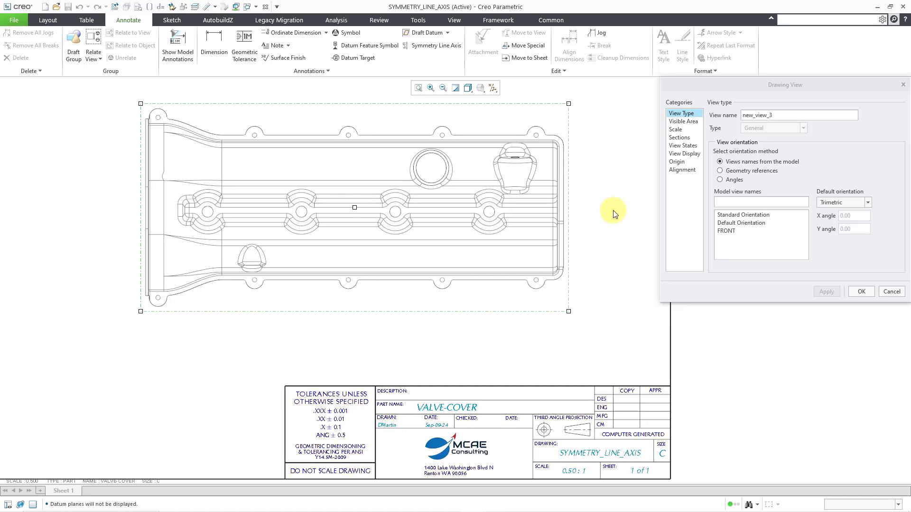
left_click(681, 125)
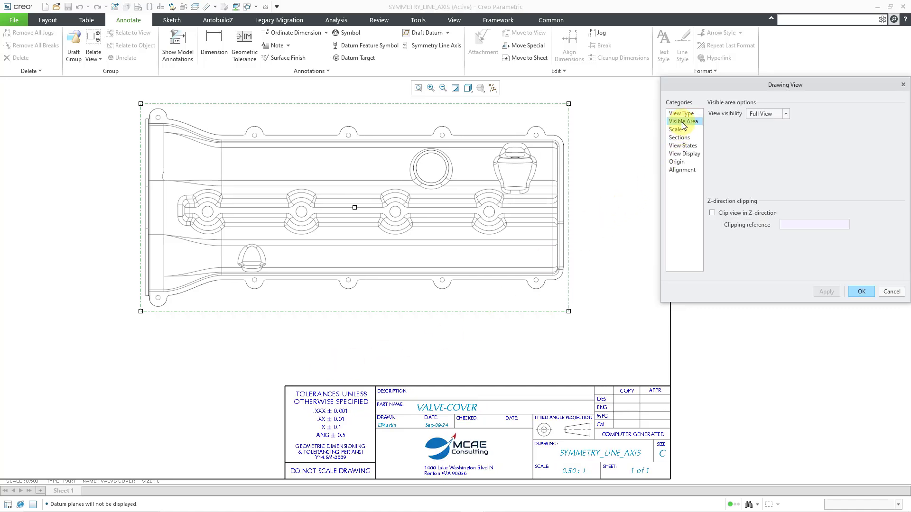
left_click(787, 114)
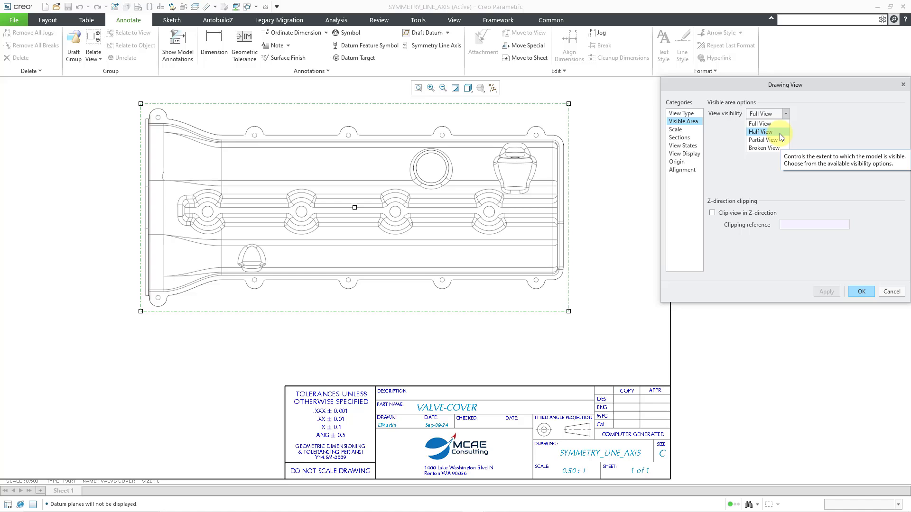
left_click(778, 132)
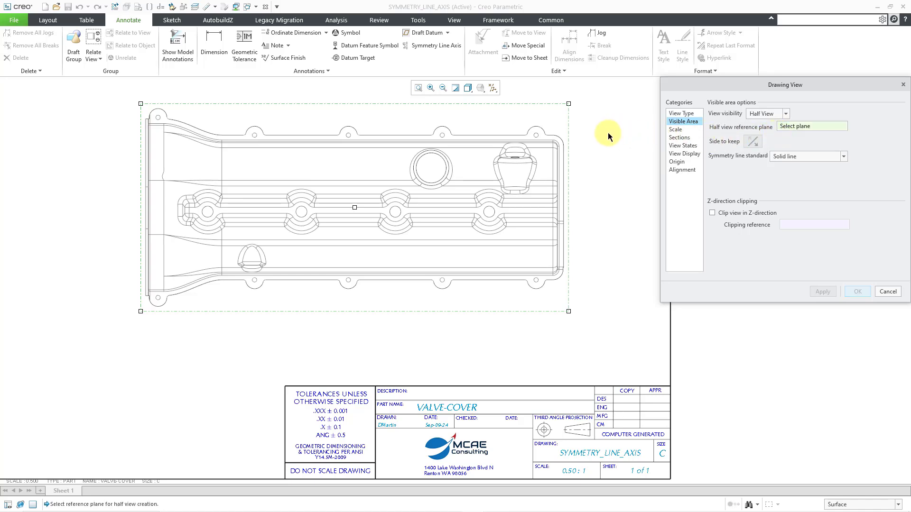
left_click(494, 90)
left_click(524, 141)
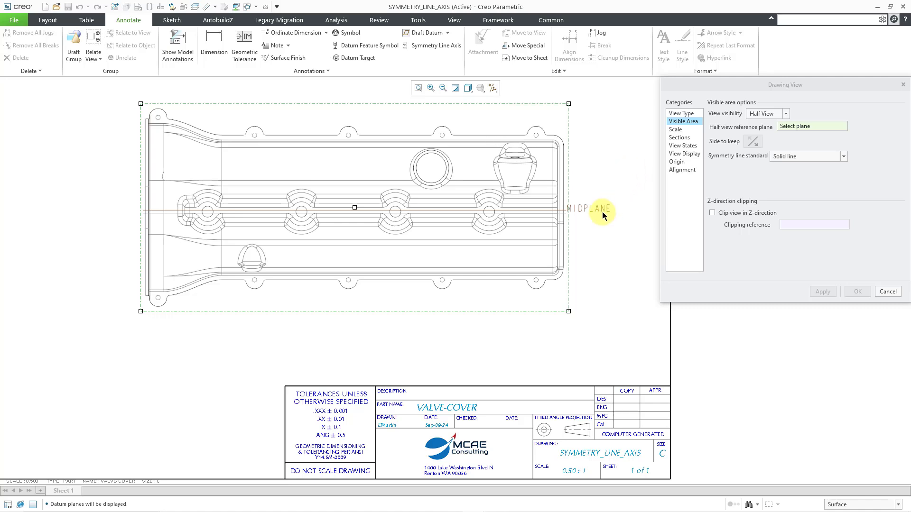
left_click(604, 210)
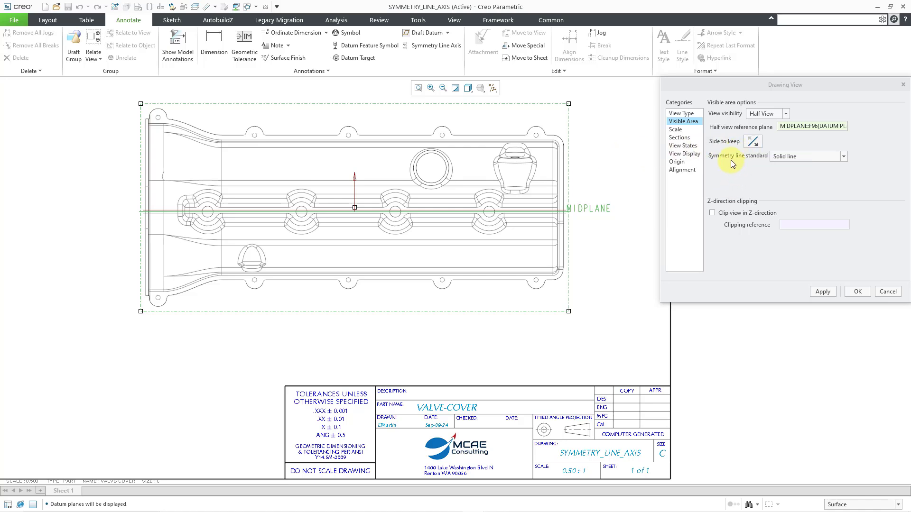
left_click(814, 158)
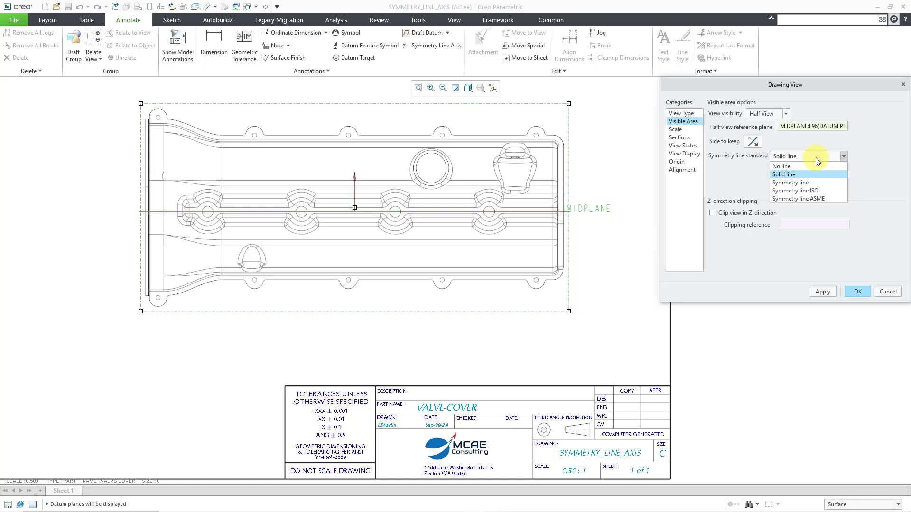
left_click(818, 200)
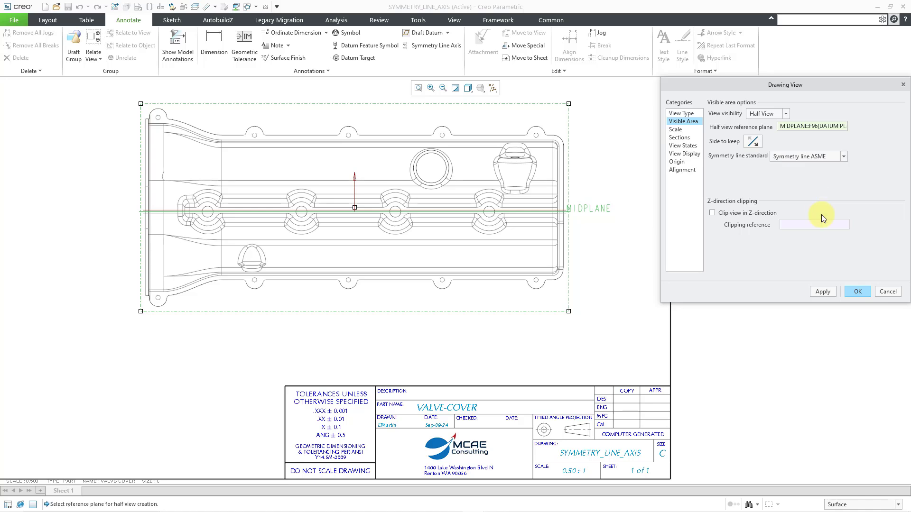
left_click(857, 292)
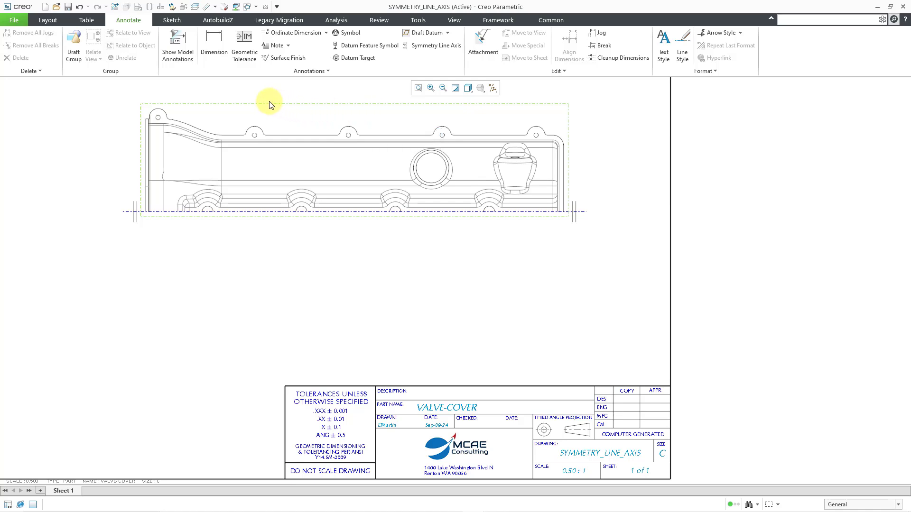
Show datum axis A_220 of the top-right boss as a model annotation, filtering by Axes.
left_click(176, 52)
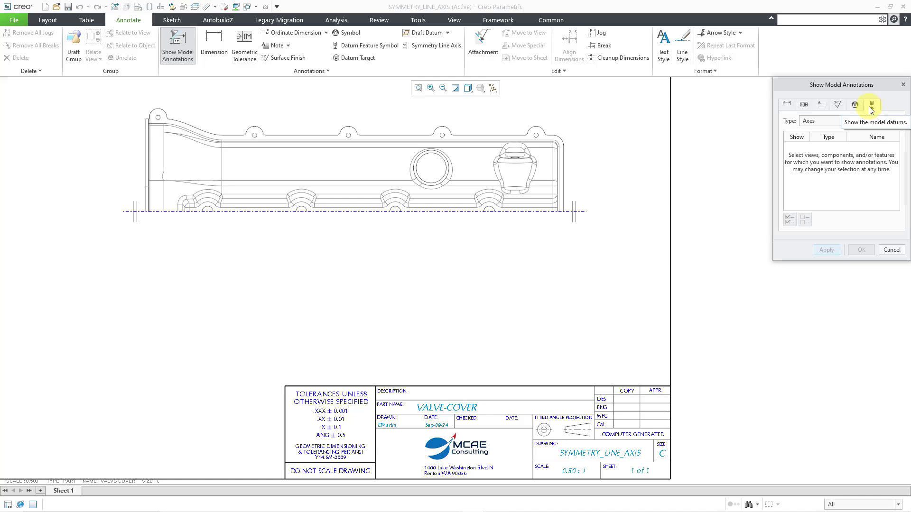
left_click(833, 122)
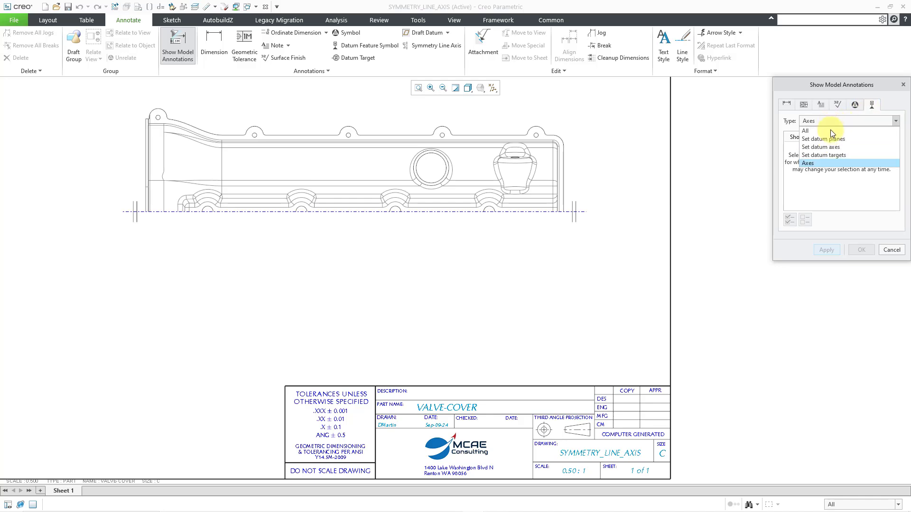
left_click(824, 163)
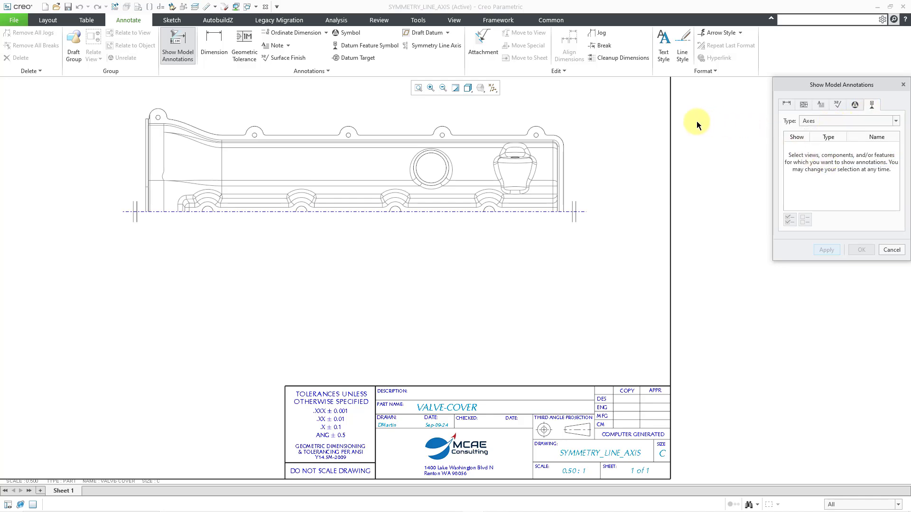
left_click(537, 134)
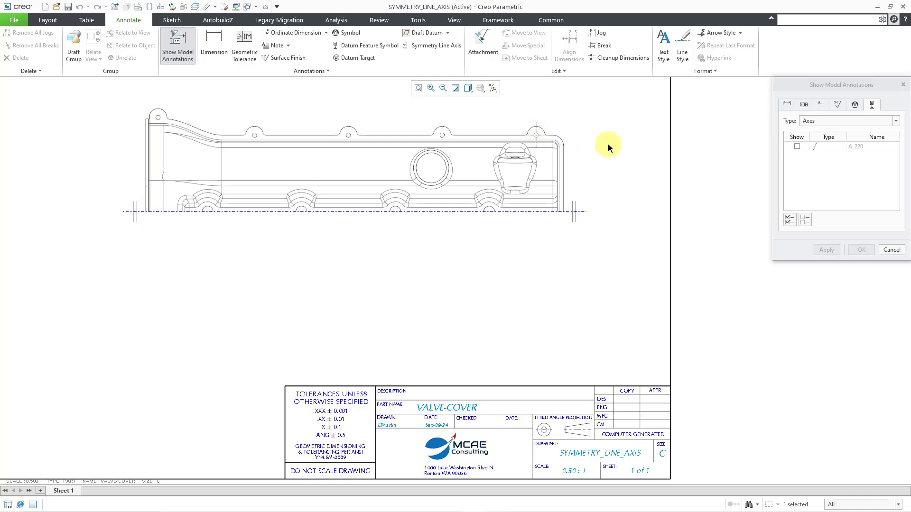
left_click(797, 146)
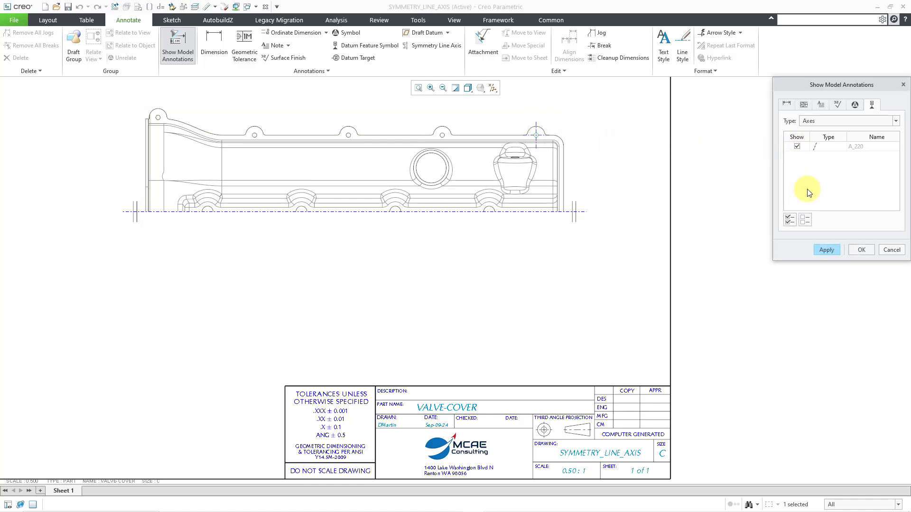
left_click(860, 248)
left_click(625, 161)
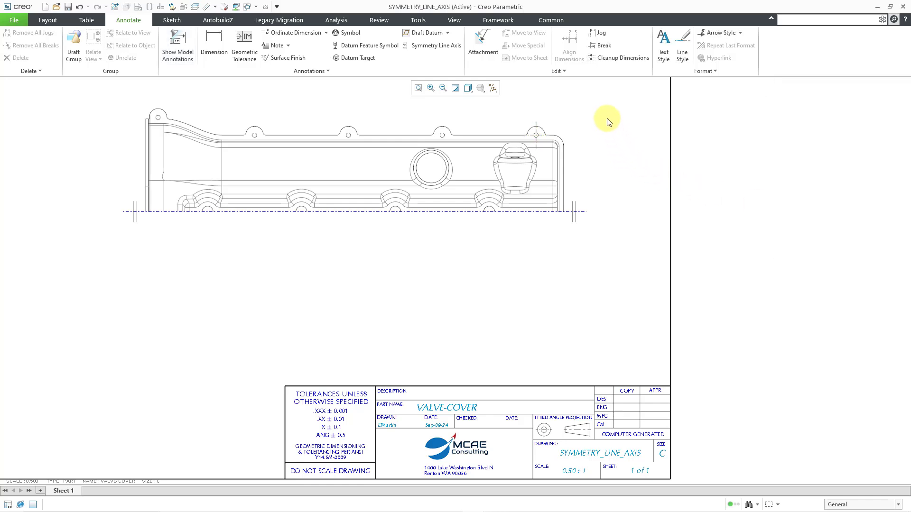
Lengthen axis A_220 by dragging its lower end, then zoom and nudge the view.
left_click(595, 130)
scroll(594, 165, "up", 3)
mouse_move(595, 131)
left_mouse_down()
mouse_move(594, 174)
mouse_move(660, 198)
mouse_move(645, 171)
mouse_move(667, 223)
mouse_move(669, 209)
mouse_move(727, 205)
left_mouse_up()
scroll(631, 185, "up", 2)
scroll(660, 198, "up", 4)
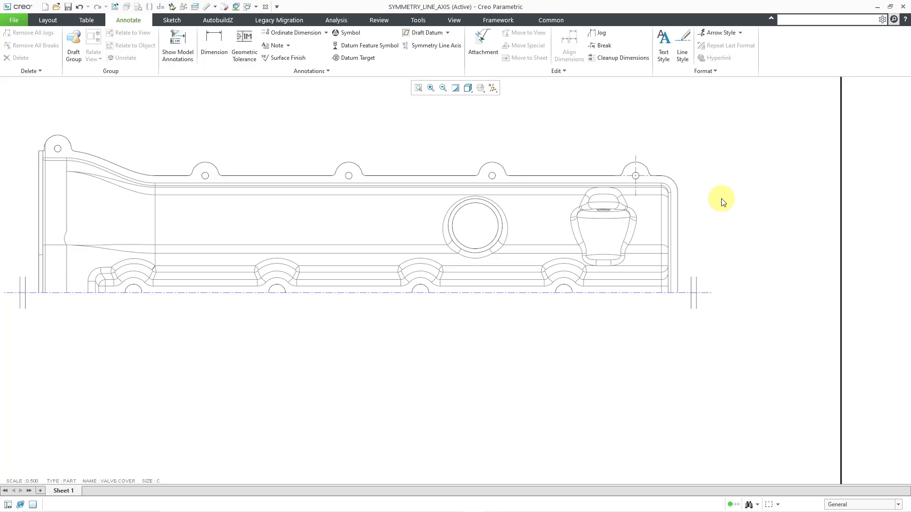
middle_click_drag(719, 198, 736, 197)
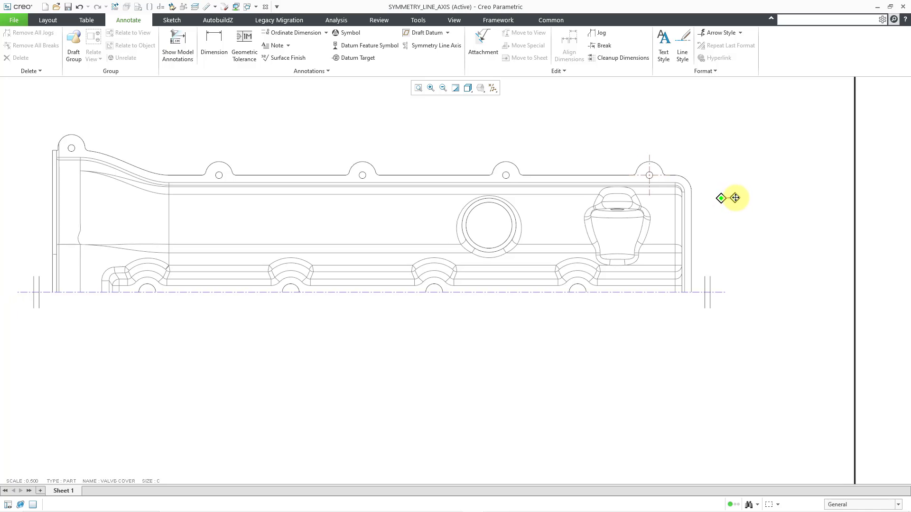
Start a dimension on axis A_220, then dismiss the leftover reference selection.
left_click(214, 42)
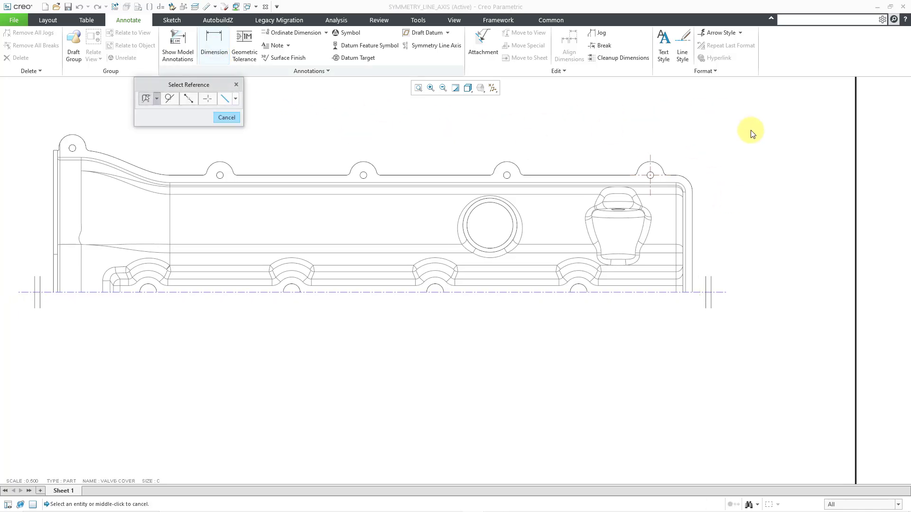
left_click(662, 176)
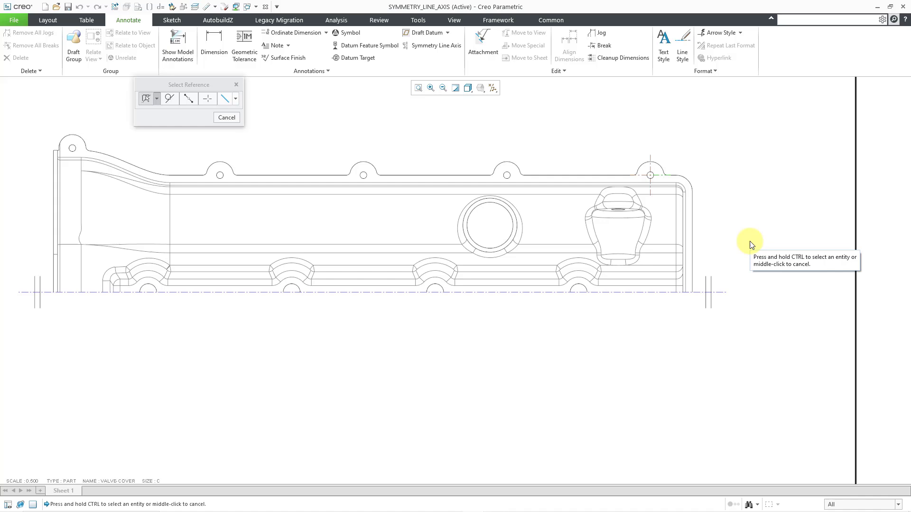
left_click(228, 118)
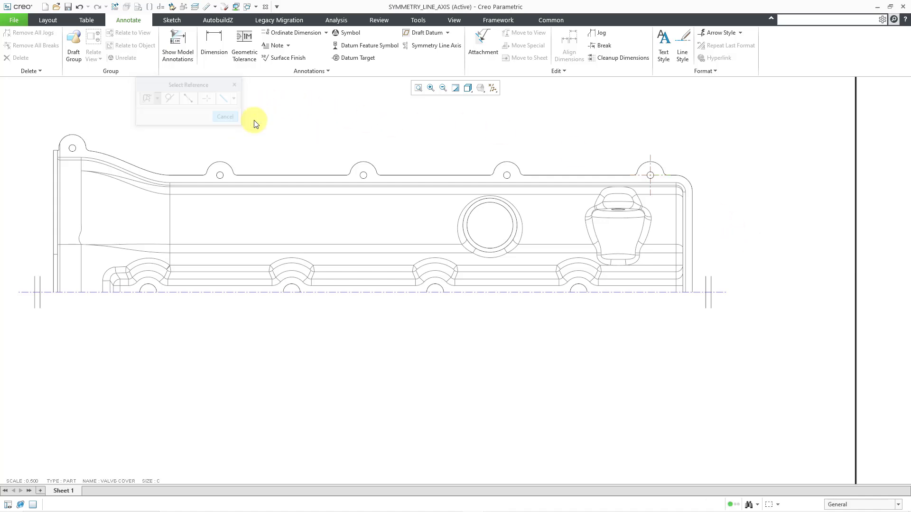
Change the half view's symmetry line standard from ASME to No line.
double_click(406, 158)
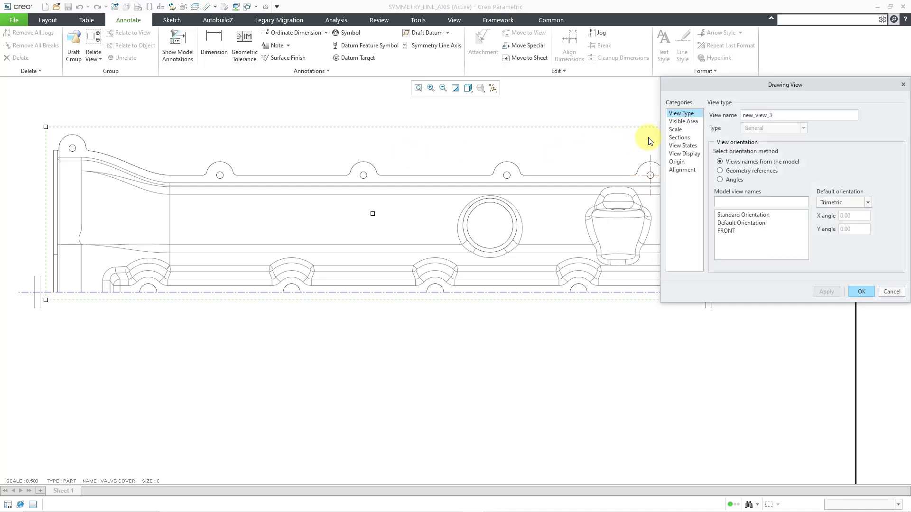
left_click(680, 122)
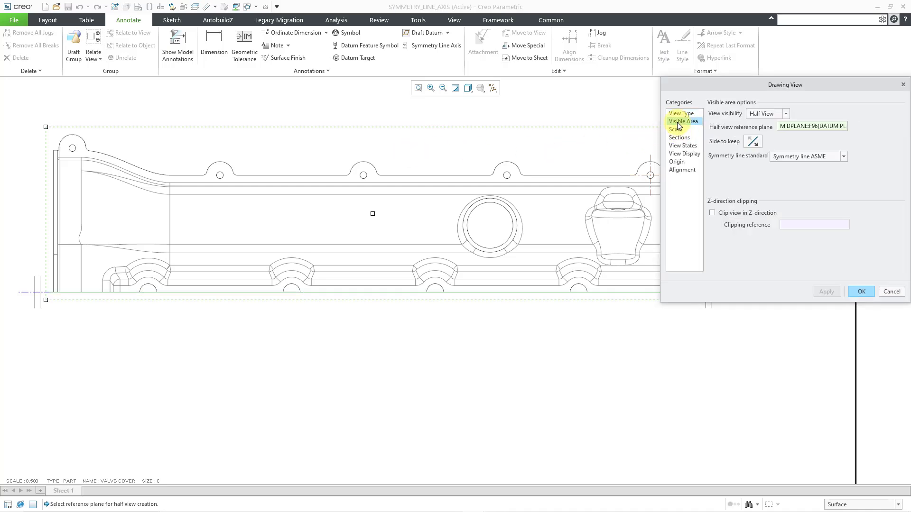
left_click(815, 157)
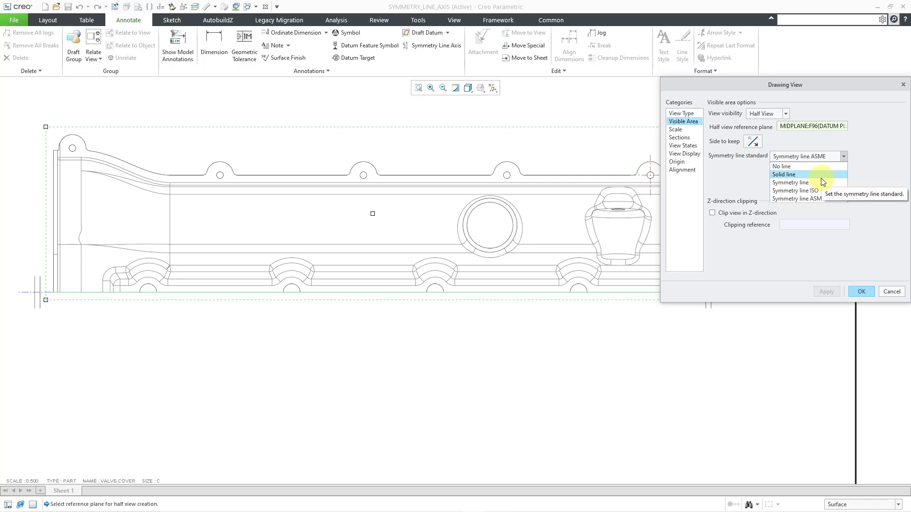
left_click(780, 167)
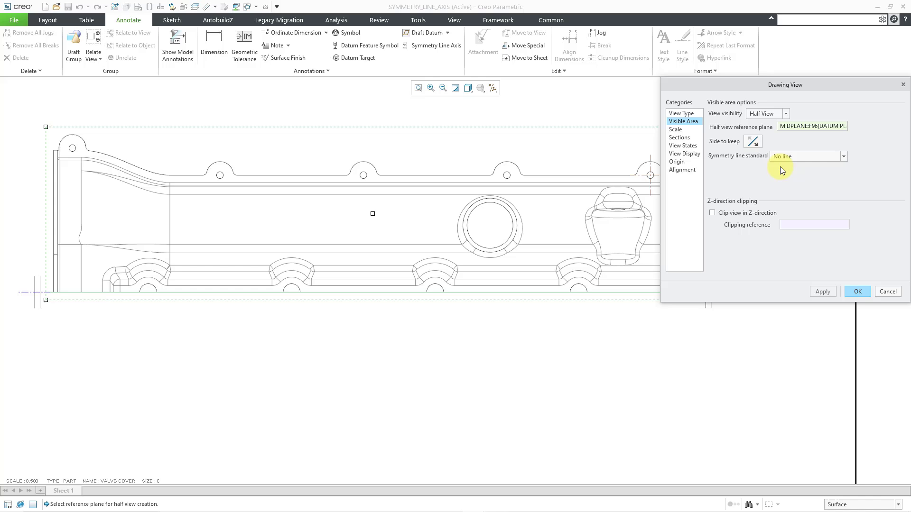
left_click(857, 292)
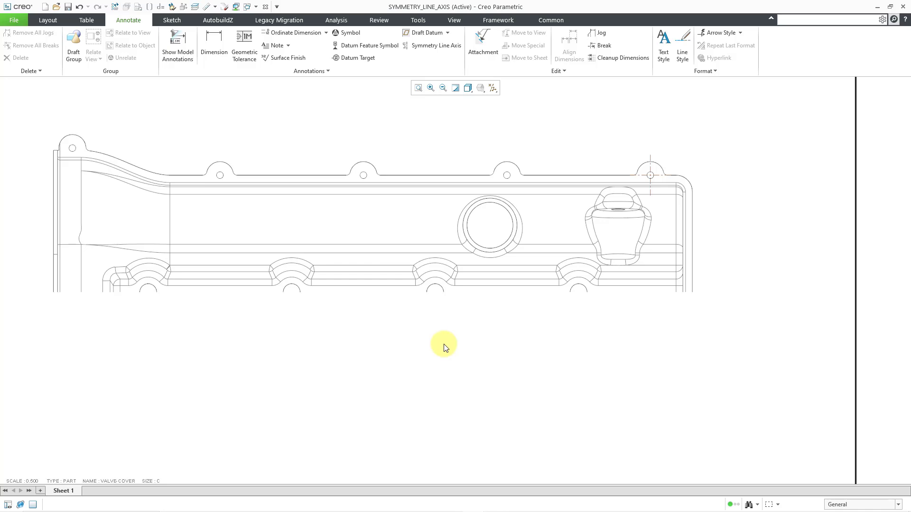
middle_click_drag(445, 351, 469, 351)
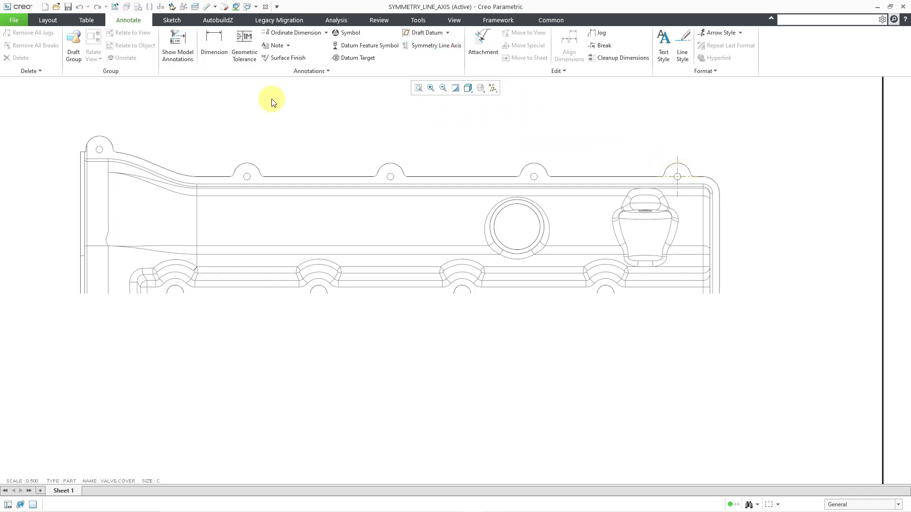
Show axes A_39 and A_42 of the lower-left and lower-right holes as model annotations.
left_click(173, 50)
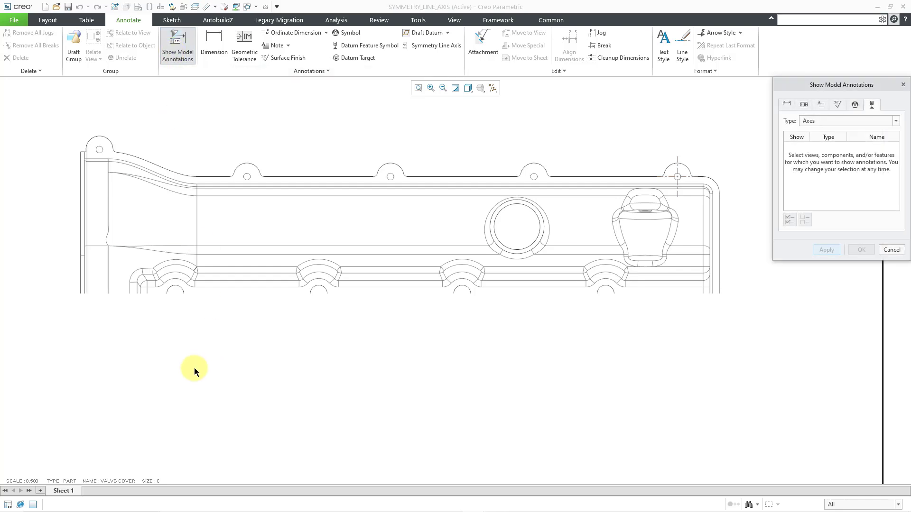
left_click(179, 295)
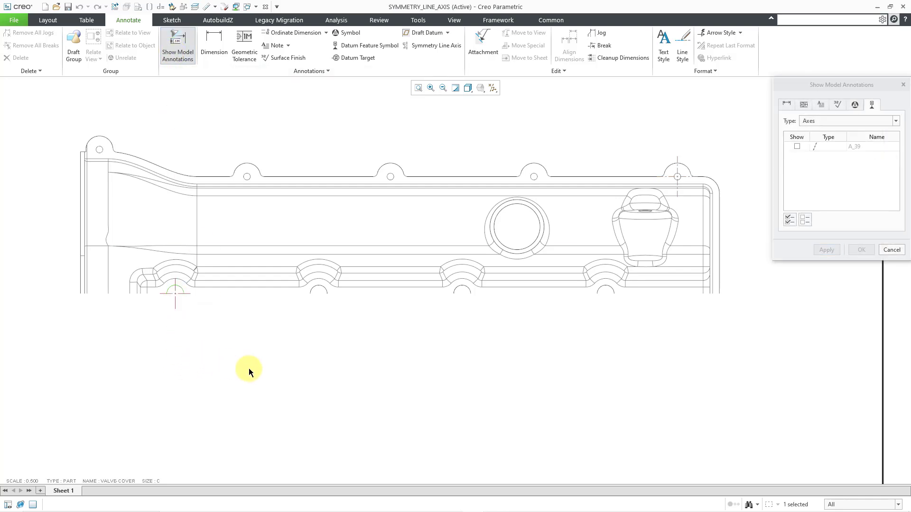
left_click(612, 295, "ctrl")
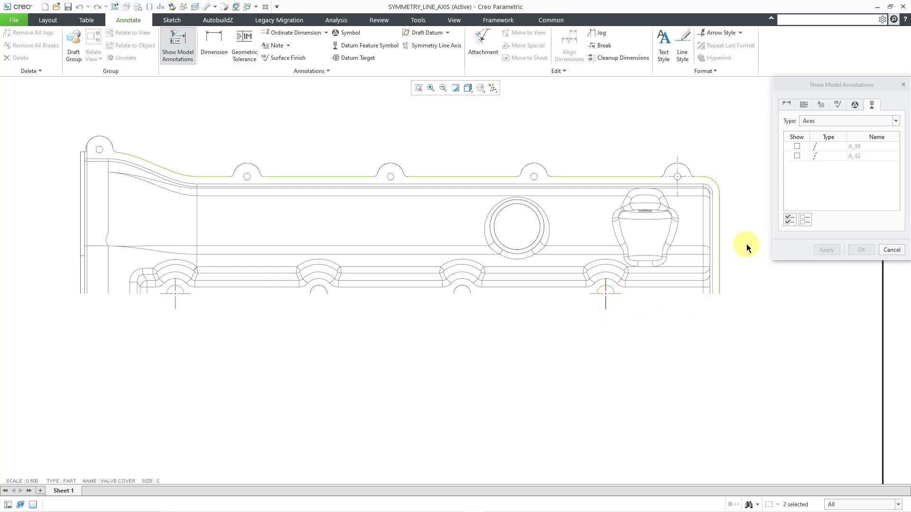
left_click(790, 217)
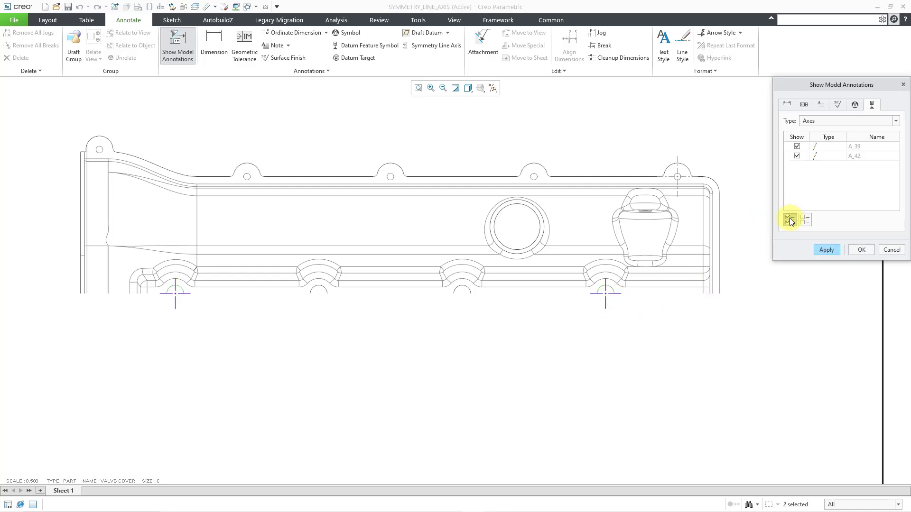
left_click(861, 249)
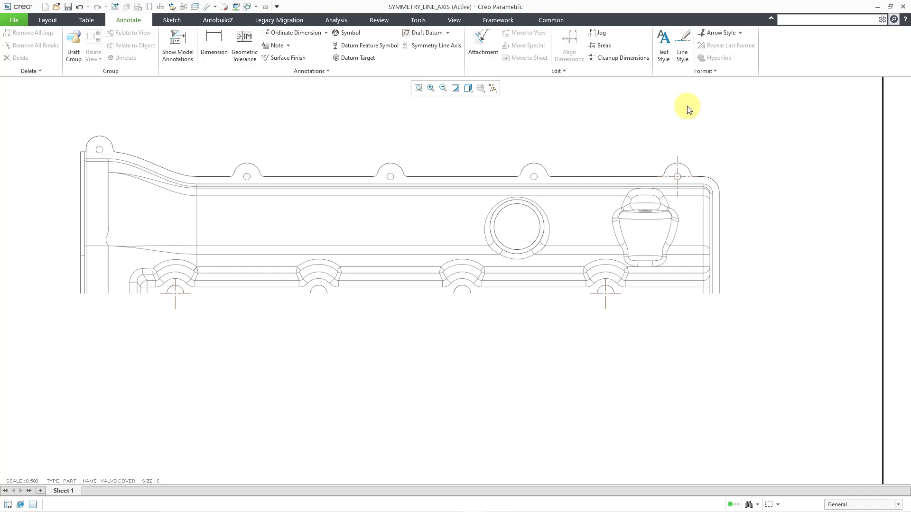
Create a symmetry line axis between hole axes A_39 and A_42.
left_click(442, 47)
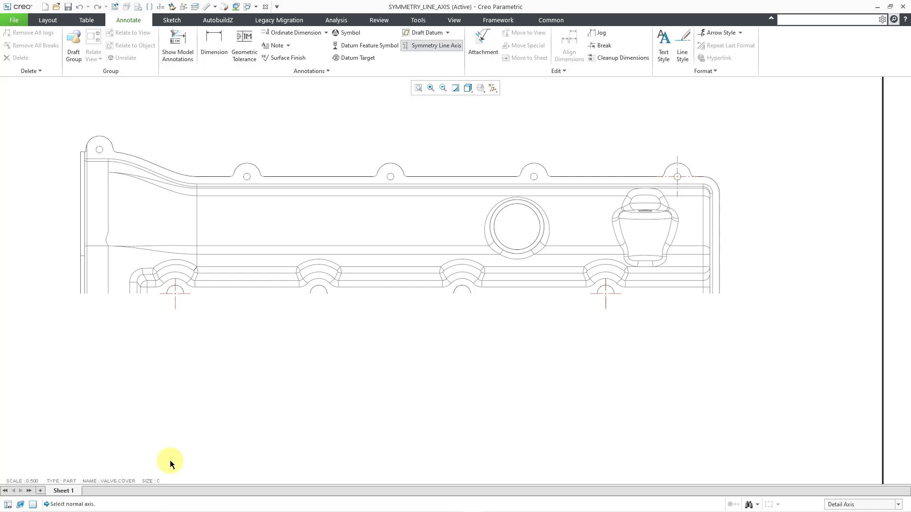
left_click(176, 294)
left_click(605, 301)
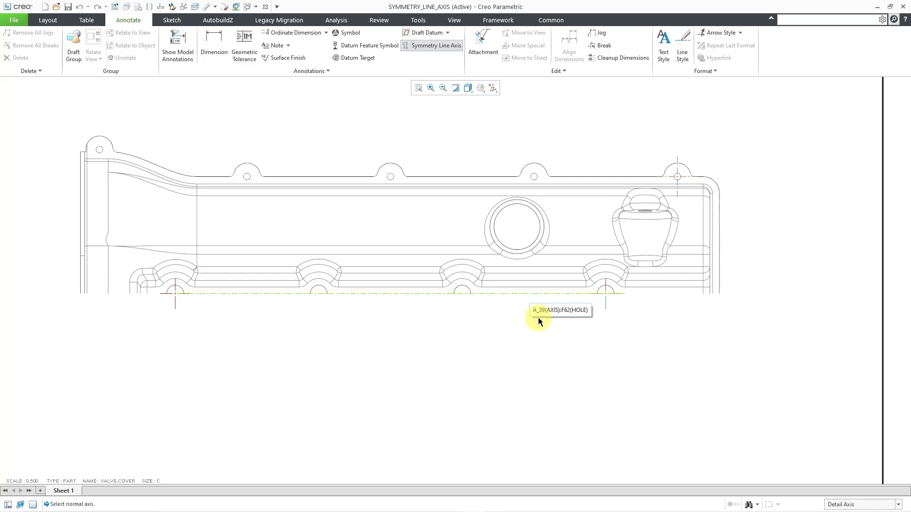
middle_click(542, 343)
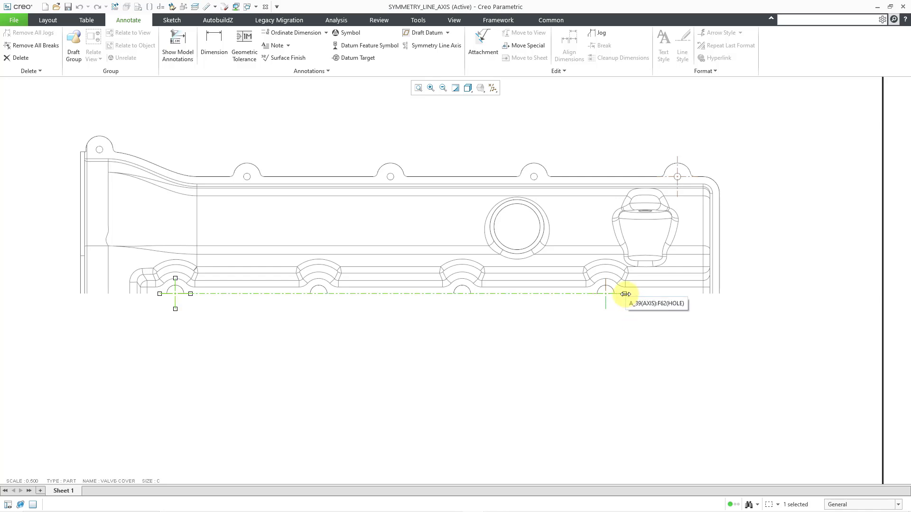
Stretch both ends of the symmetry line past the view's edges.
left_click_drag(625, 294, 777, 299)
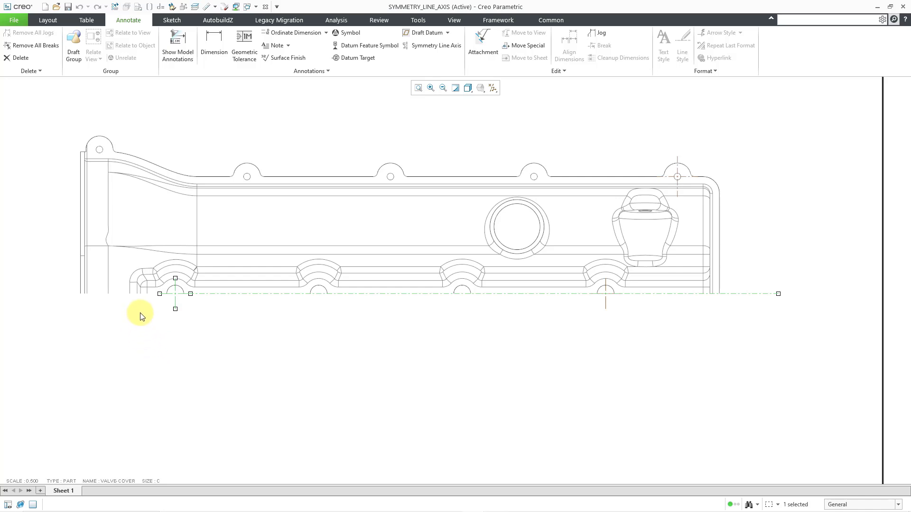
left_click_drag(157, 294, 27, 295)
left_click(212, 350)
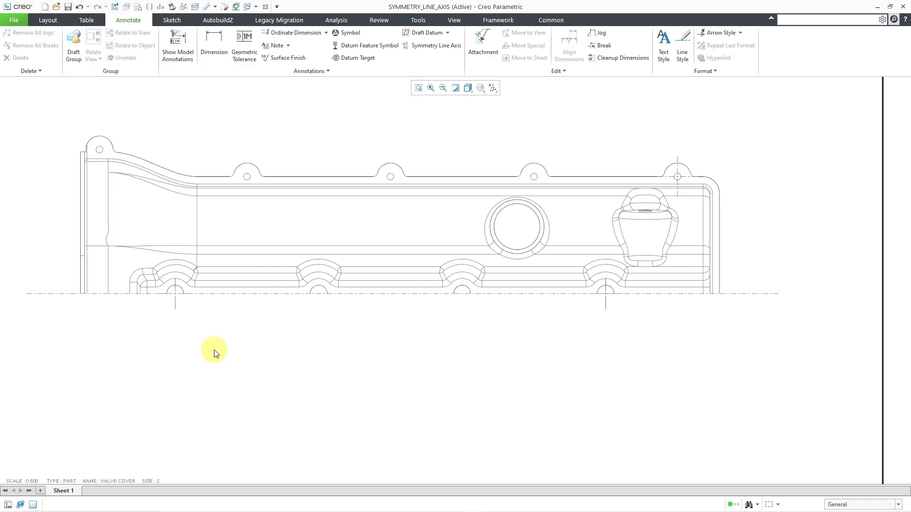
Dimension the top-right hole axis to the symmetry line as a 173.06 double value, placed right of the view.
left_click(208, 44)
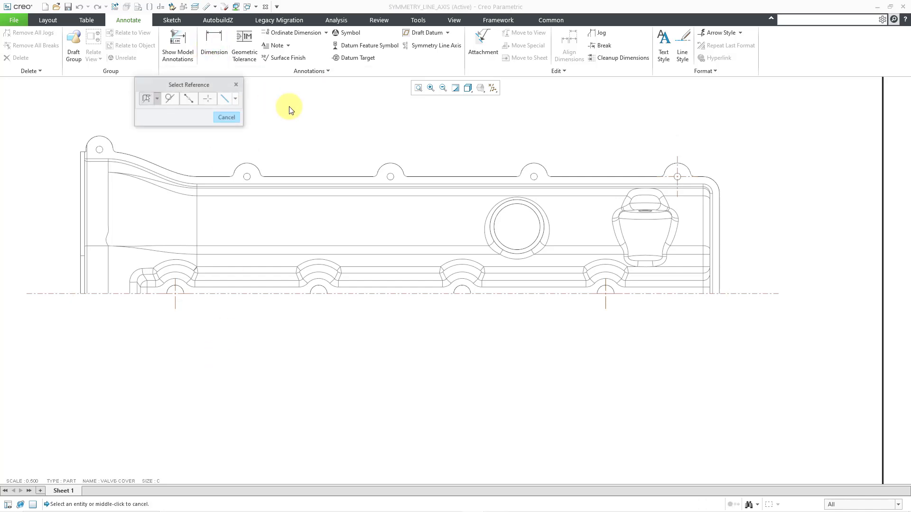
left_click(691, 181)
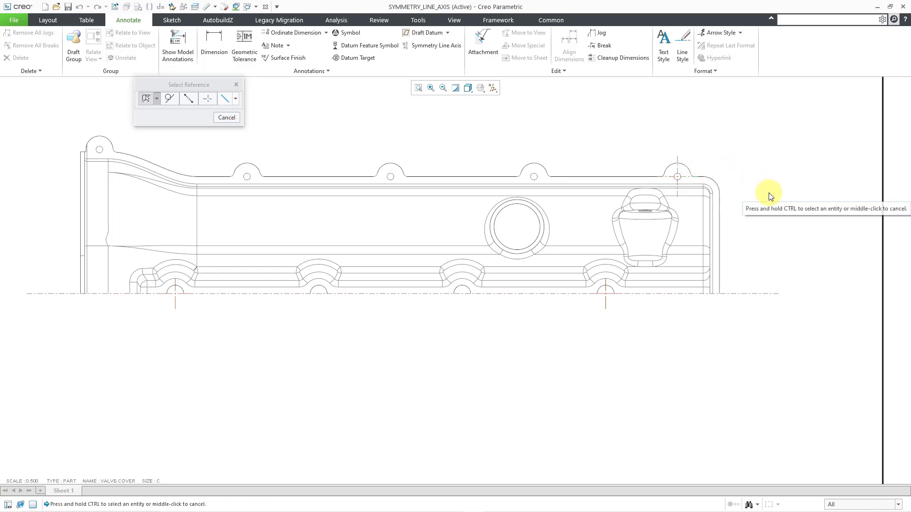
left_click(773, 294, "ctrl")
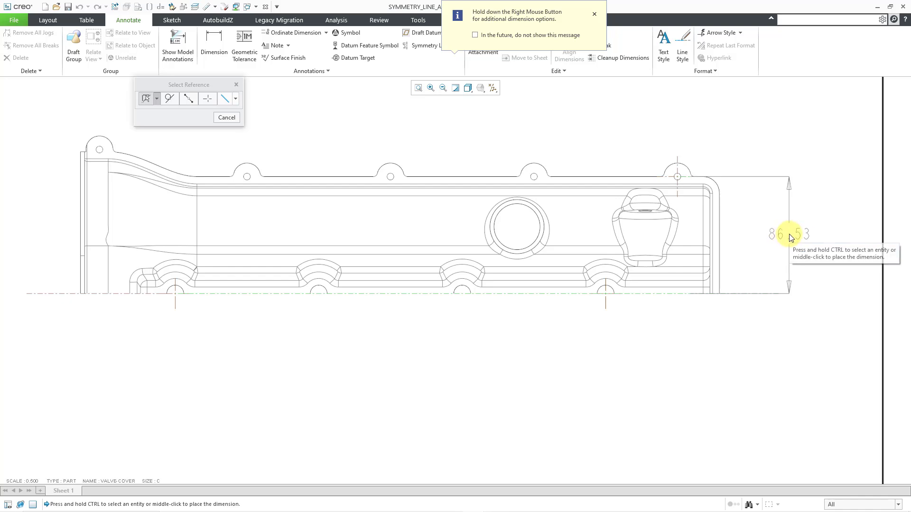
right_click(801, 238)
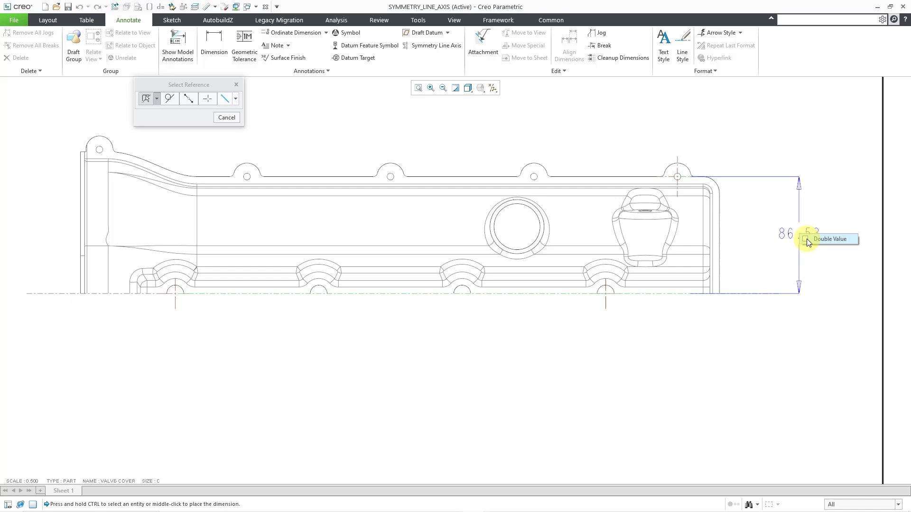
left_click(806, 239)
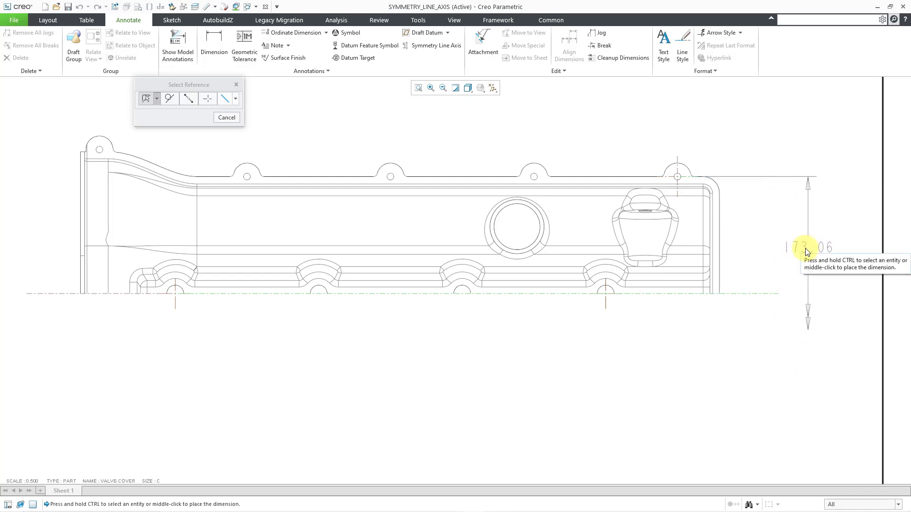
middle_click(800, 249)
scroll(797, 256, "up", 2)
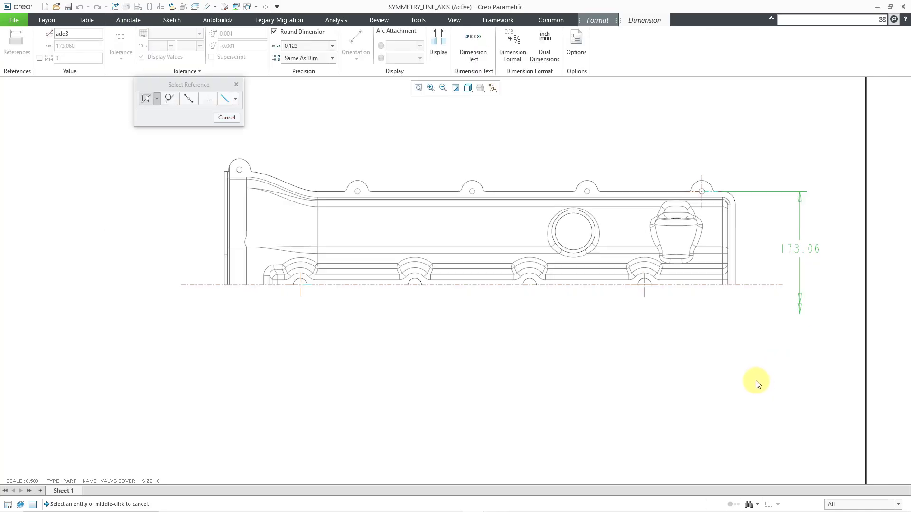
middle_click(716, 374)
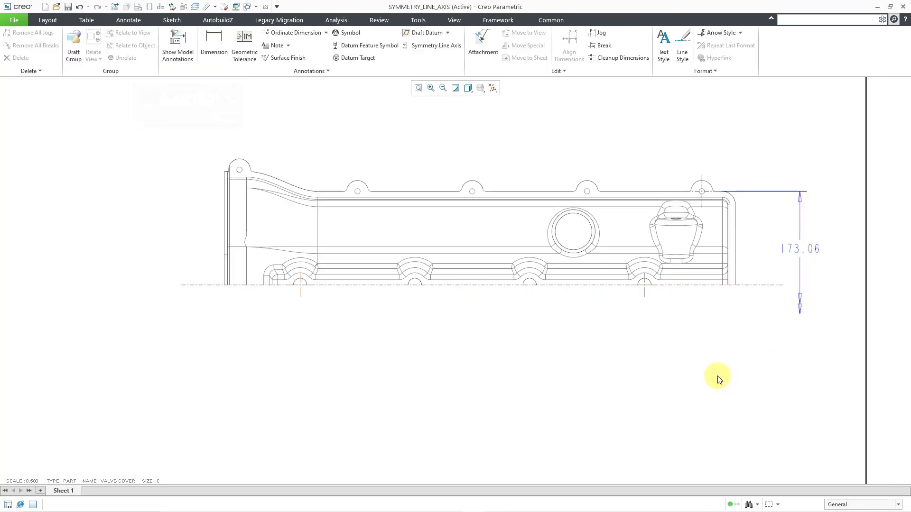